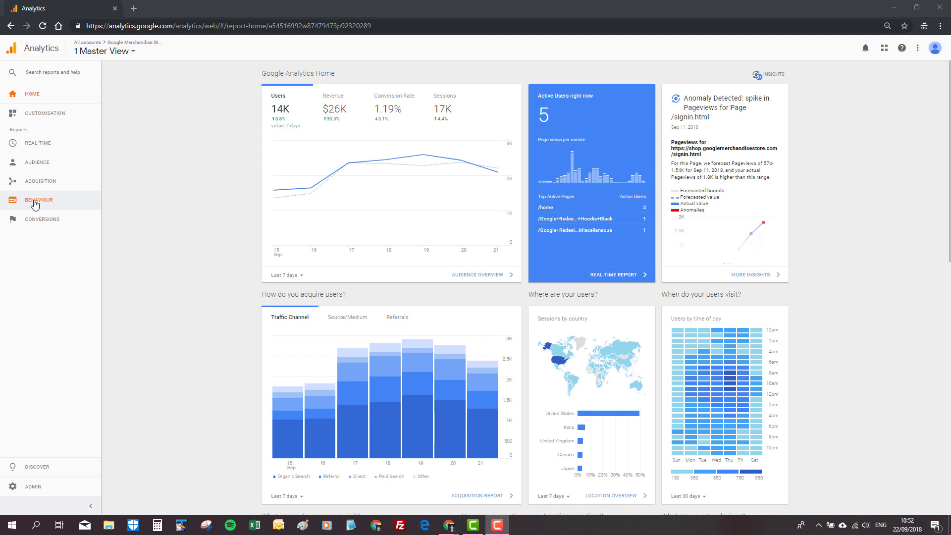
click(44, 166)
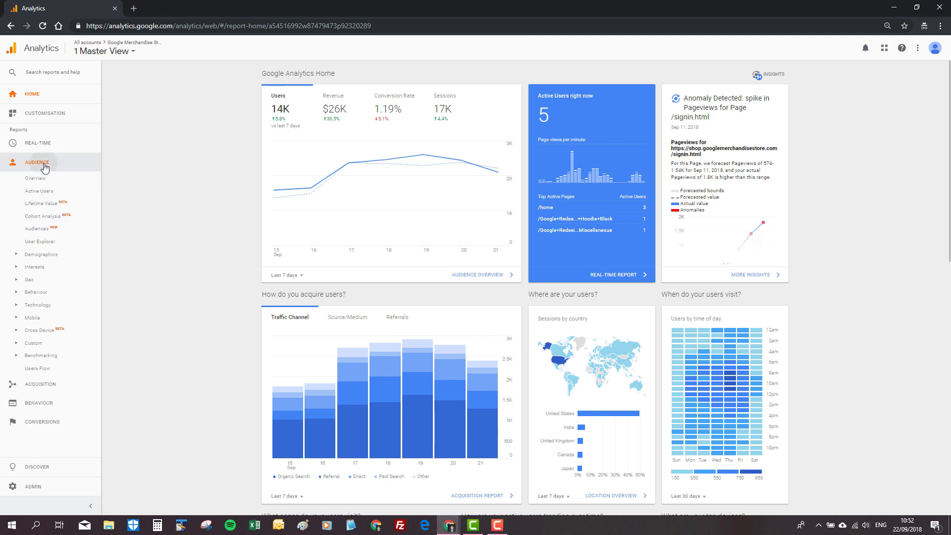
click(40, 293)
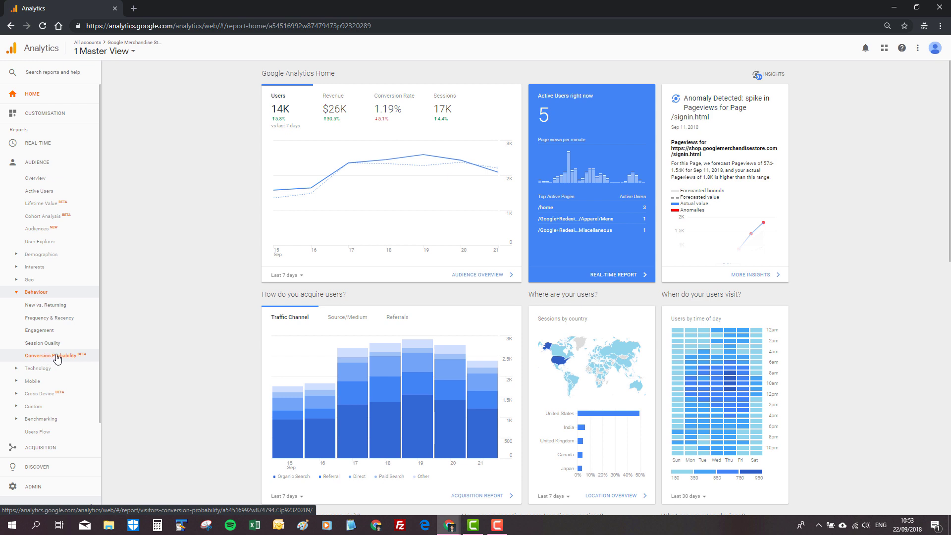
click(48, 295)
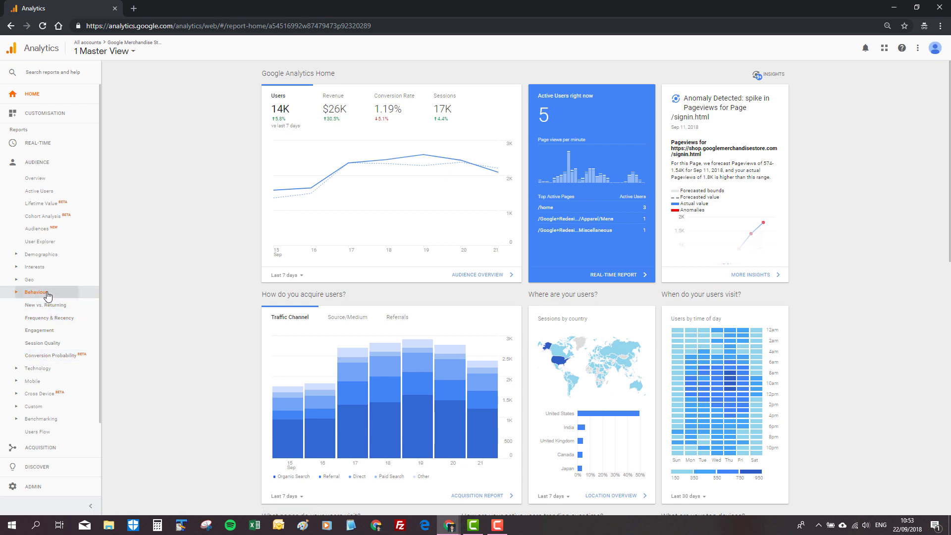
click(40, 164)
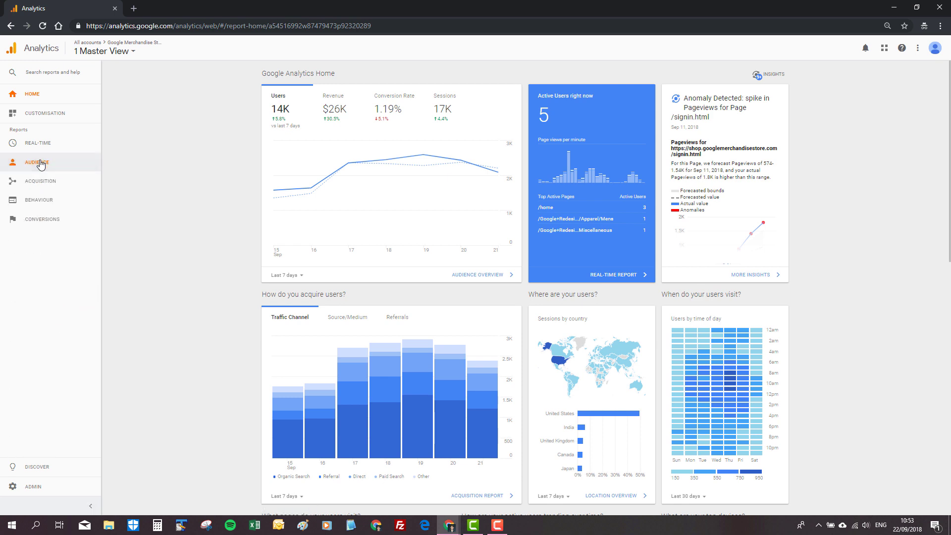
Open the Overview report of the Behaviour section to review page views and top pages.
click(31, 201)
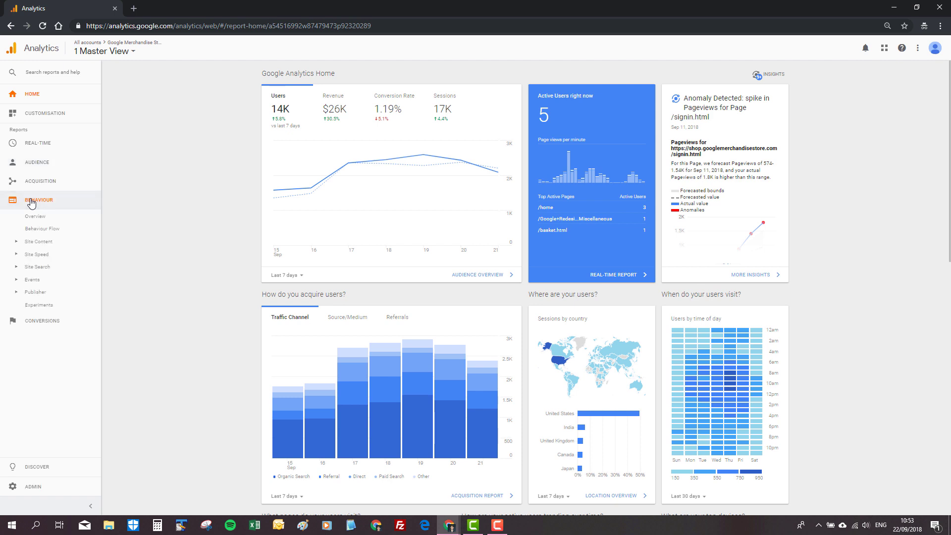
click(30, 218)
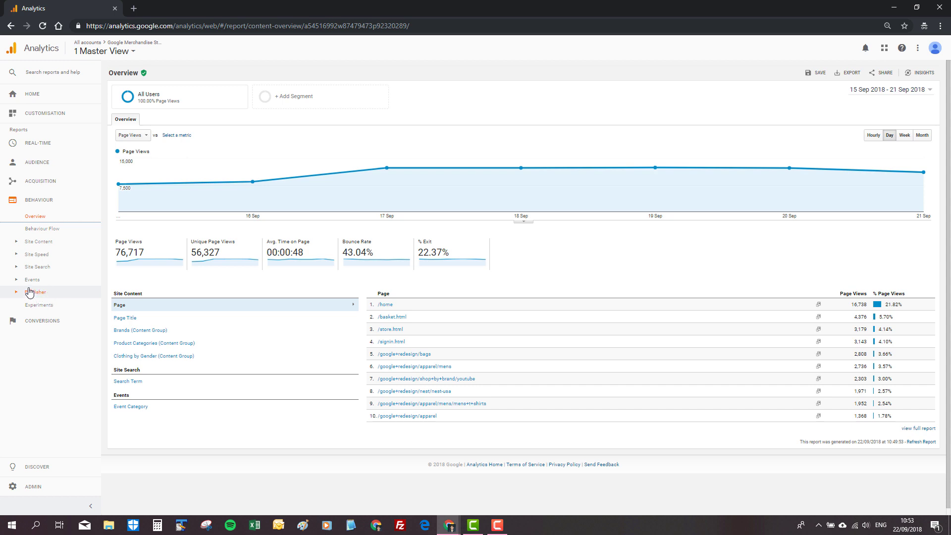
Open the Behaviour Flow report and switch its starting dimension to Campaign.
click(45, 231)
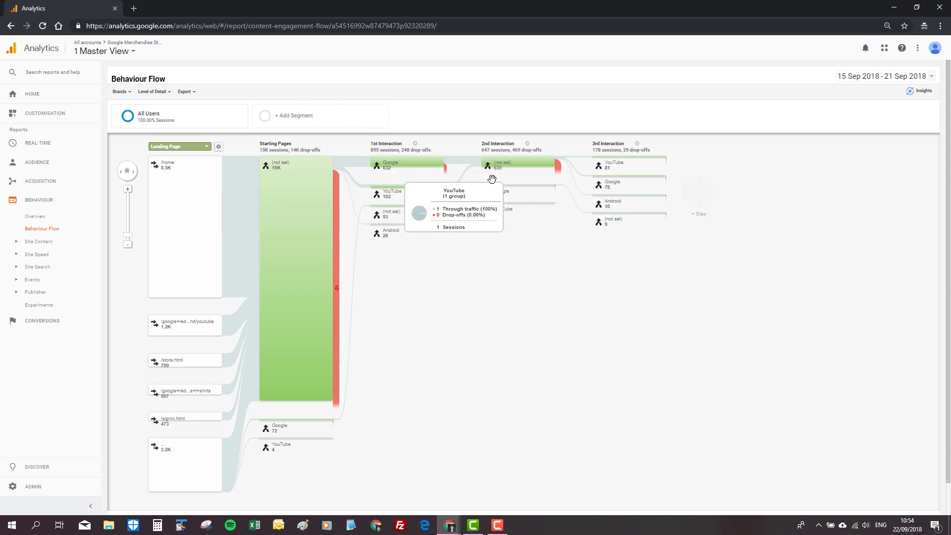
click(186, 149)
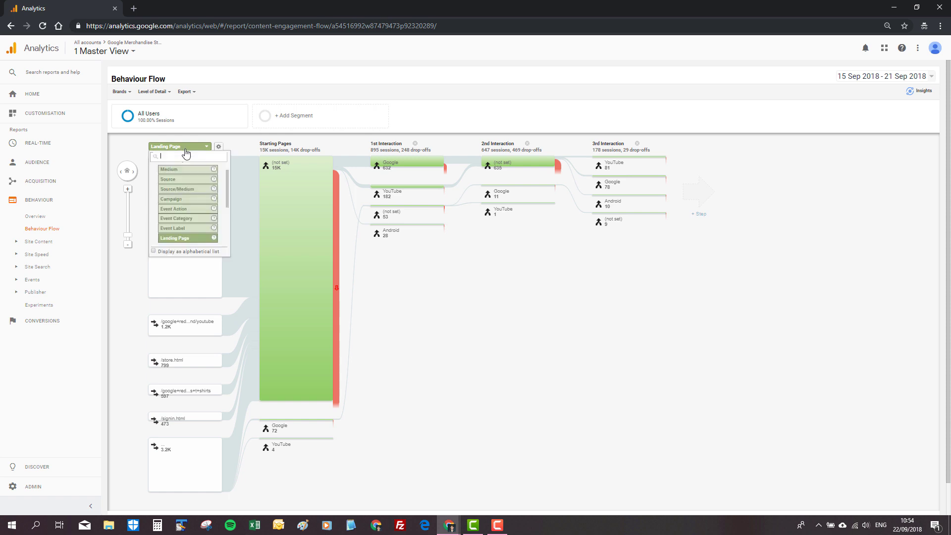
click(189, 199)
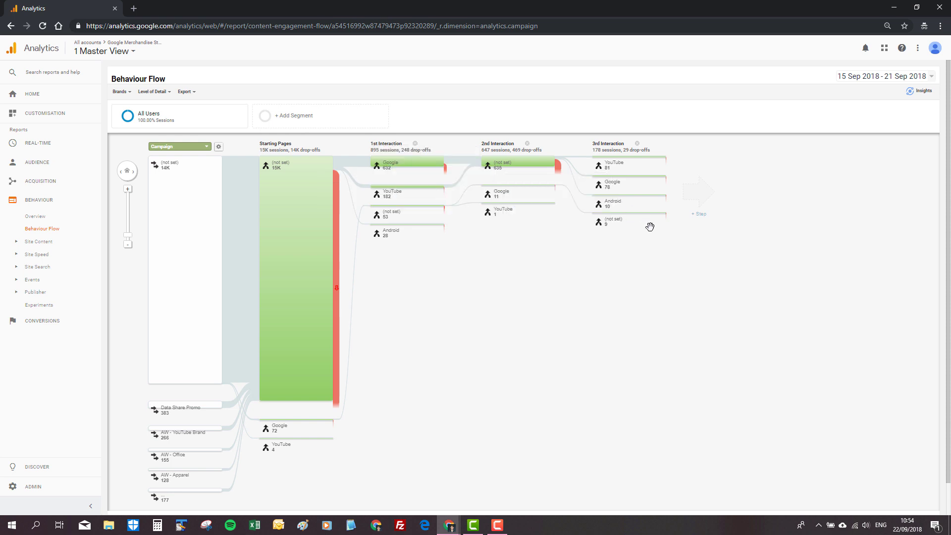
Extend the Behaviour Flow diagram with the 4th and 5th interaction steps.
click(699, 215)
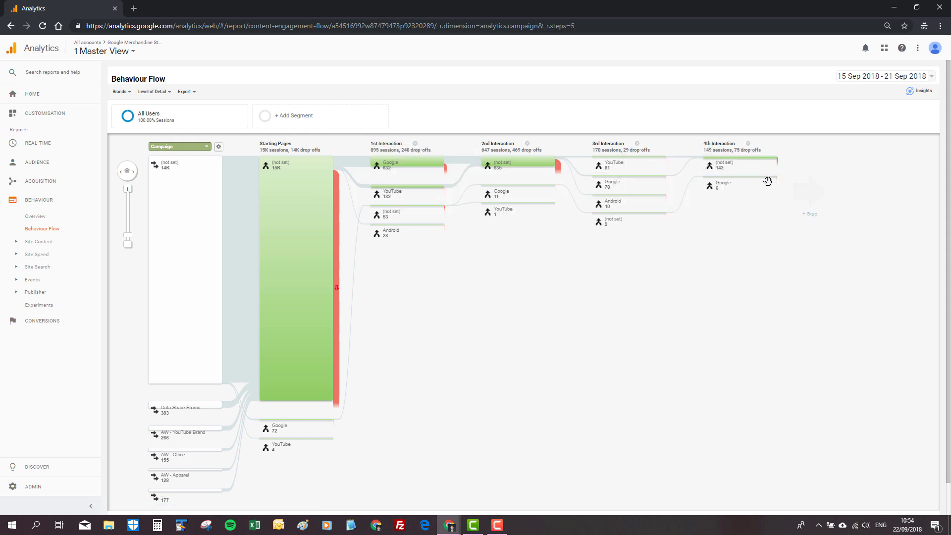
click(810, 218)
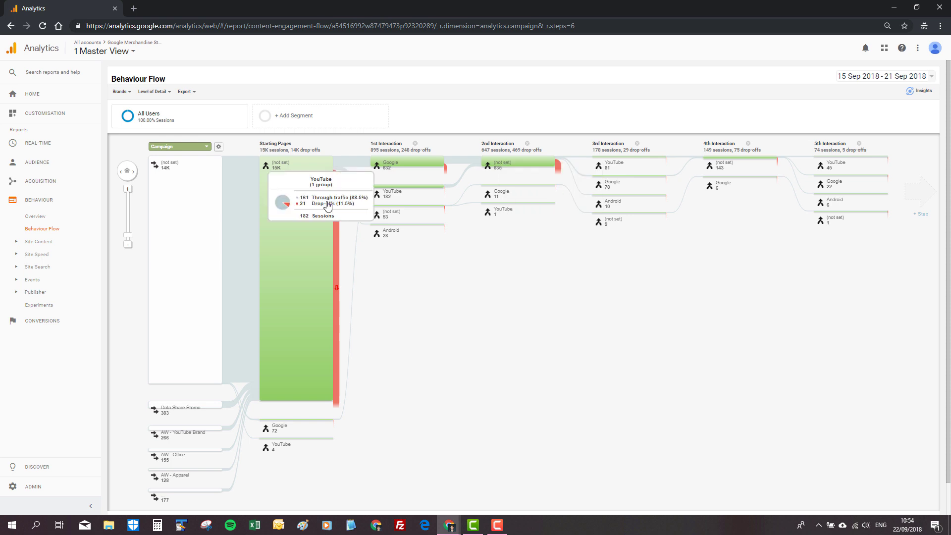
click(129, 231)
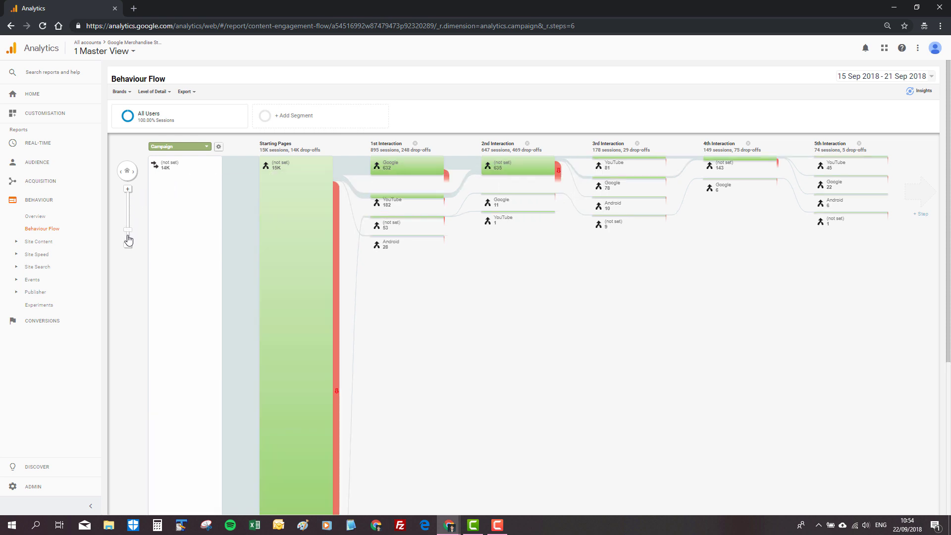
click(129, 236)
drag(128, 240, 128, 247)
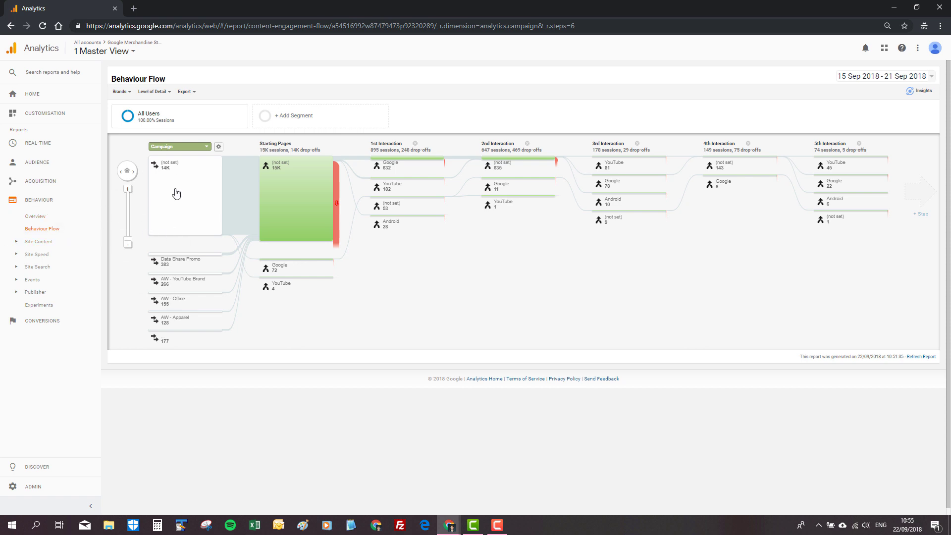
Search the flow's dimensions for "land" and set the starting dimension to Landing Page.
click(207, 147)
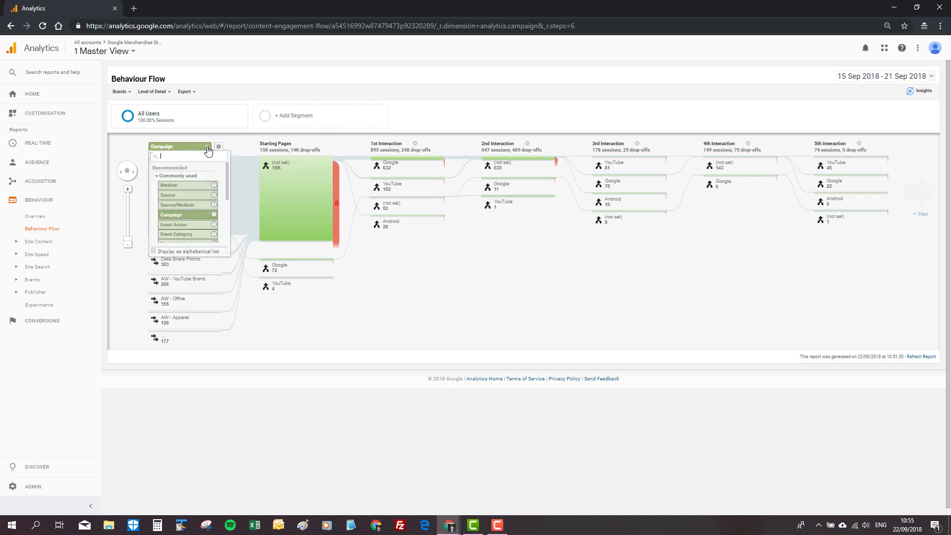
text(land)
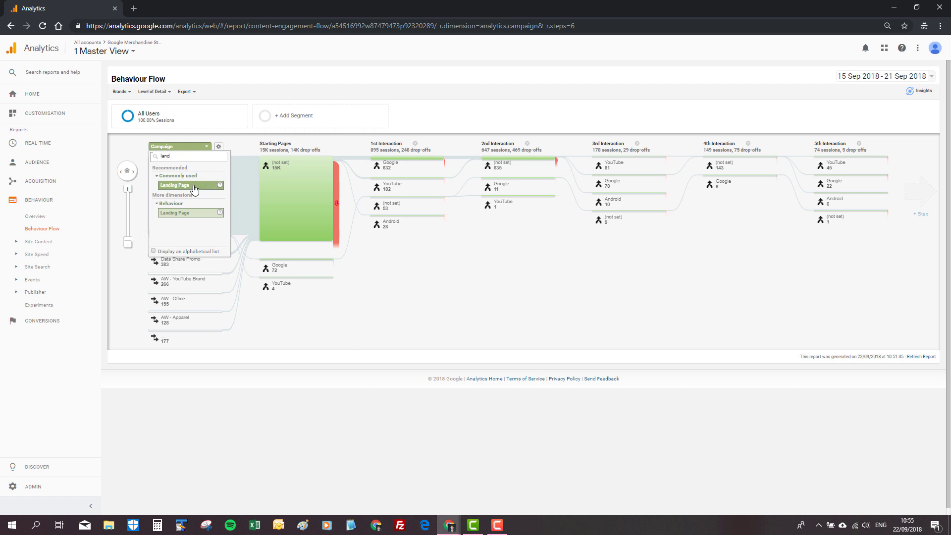
click(185, 213)
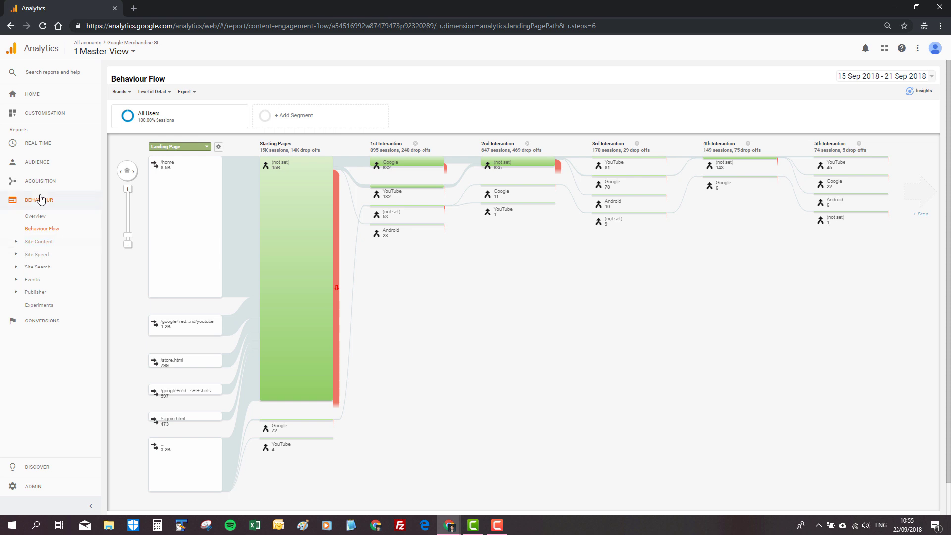
View the All Pages report under Site Content, followed by the Content Drilldown report.
click(19, 245)
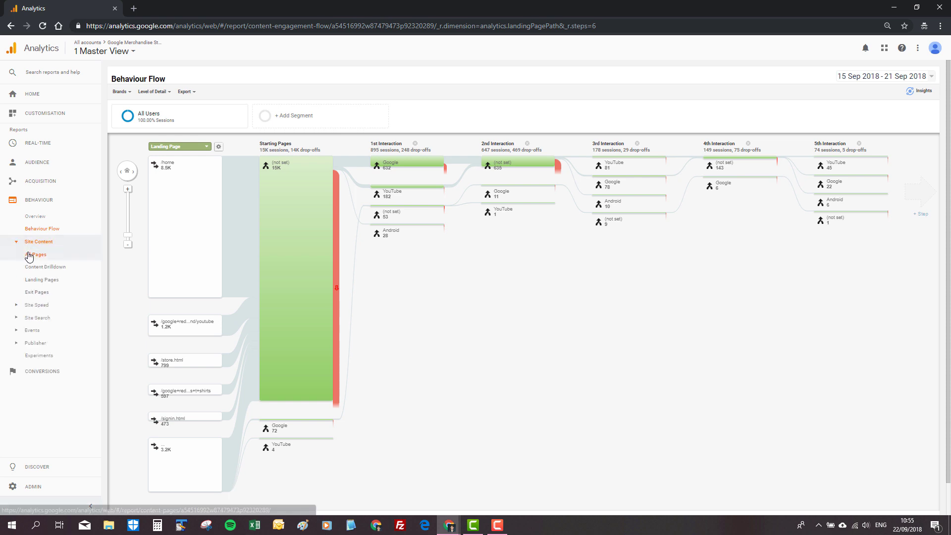
click(37, 256)
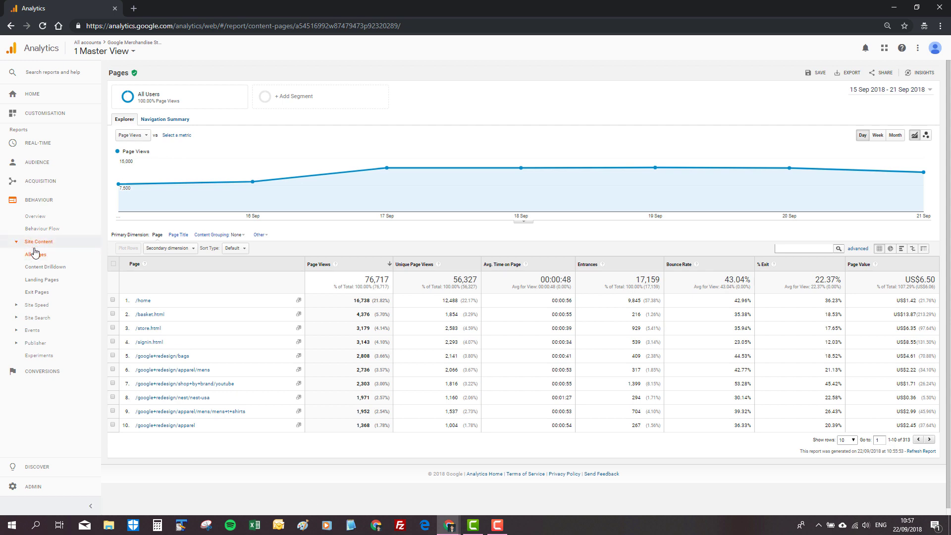
click(36, 269)
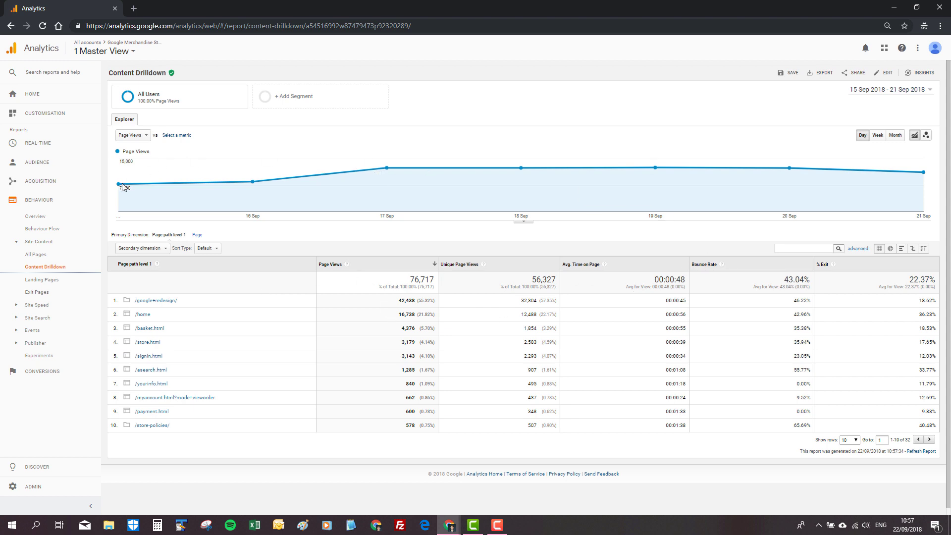
Sort the Landing Pages report by Revenue in descending order, and view the Exit Pages report.
click(42, 281)
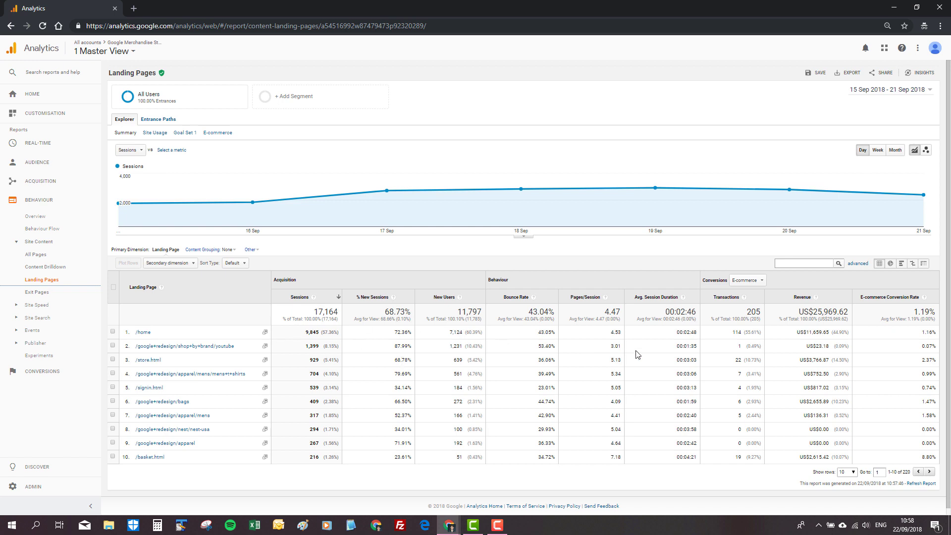
click(789, 298)
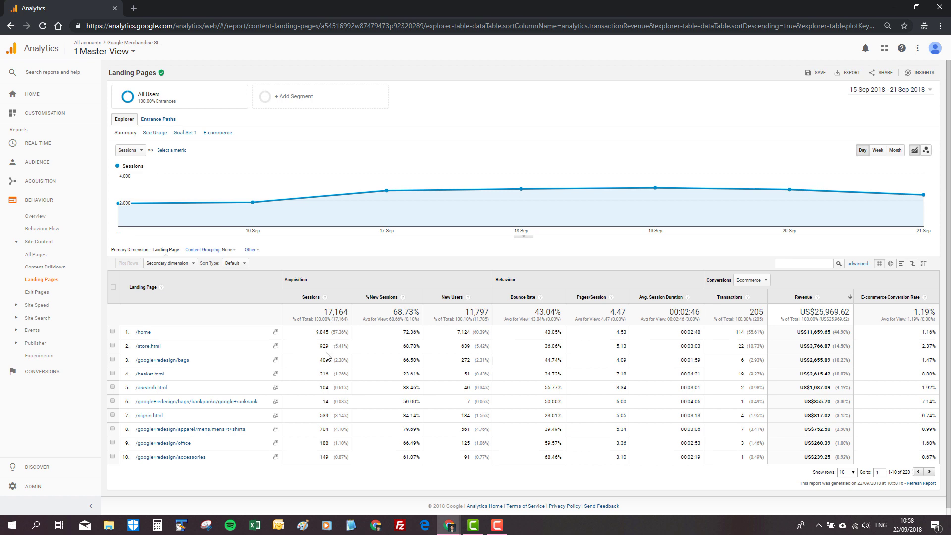
click(39, 293)
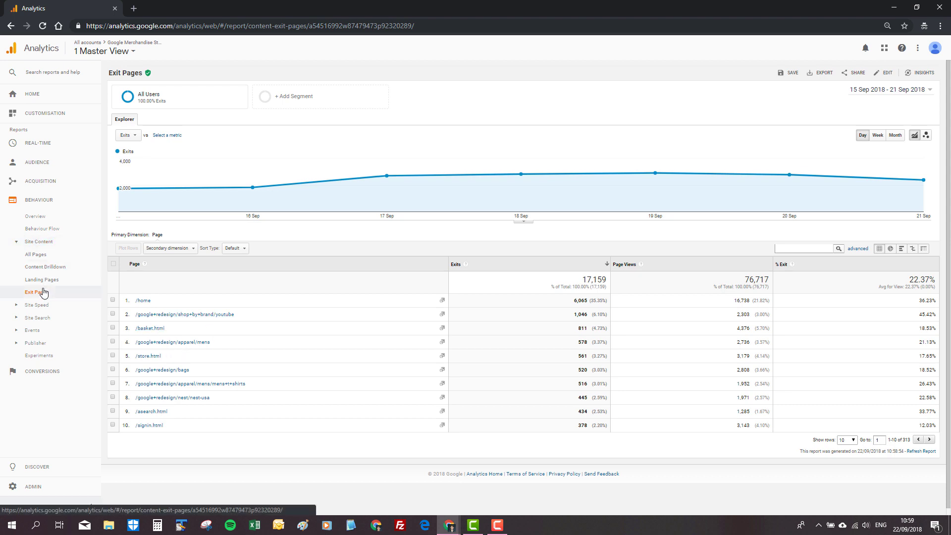
Open the All Pages report and add Previous Page Path as its secondary dimension.
click(35, 255)
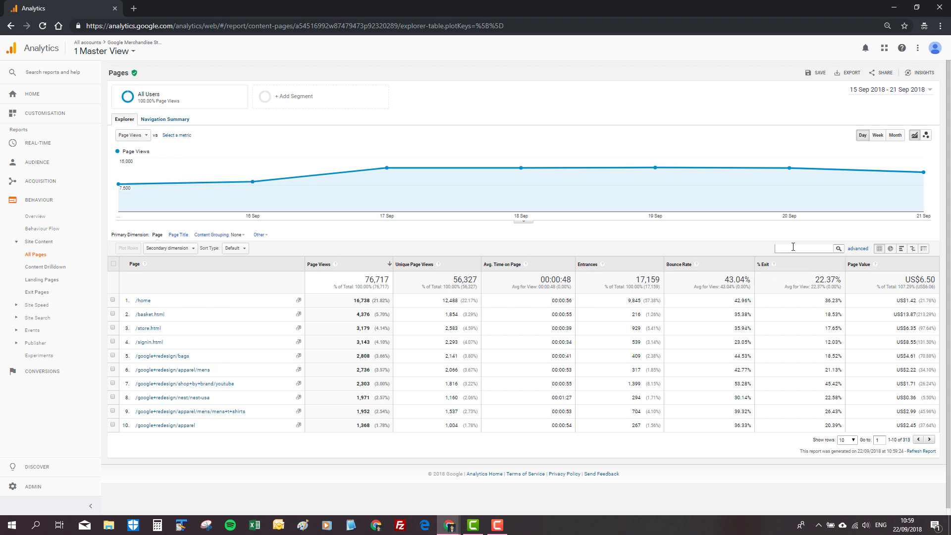
click(184, 253)
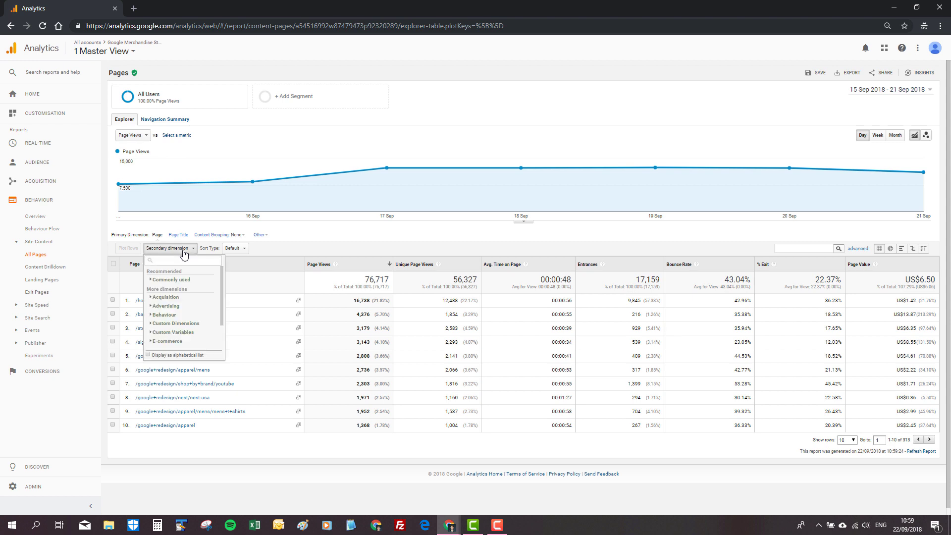
text(prev)
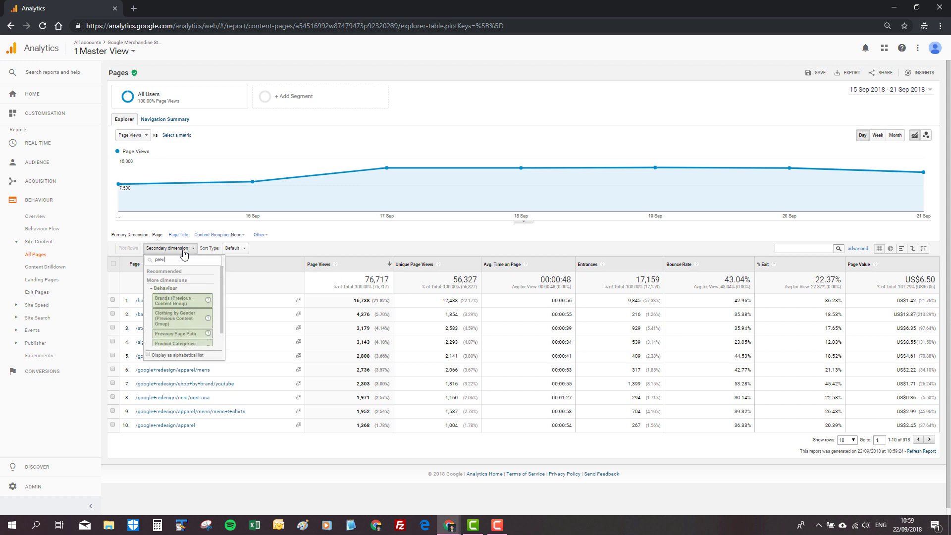
text(ious p)
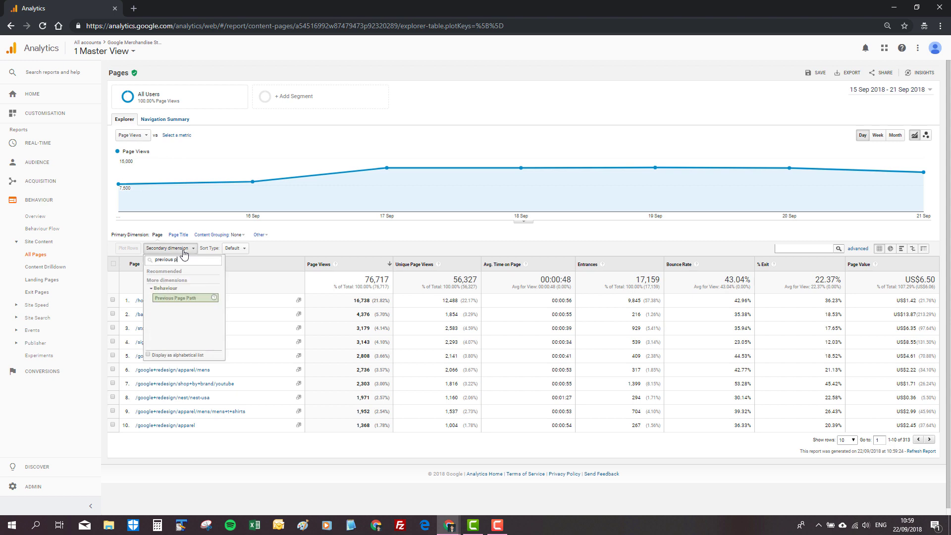
click(179, 300)
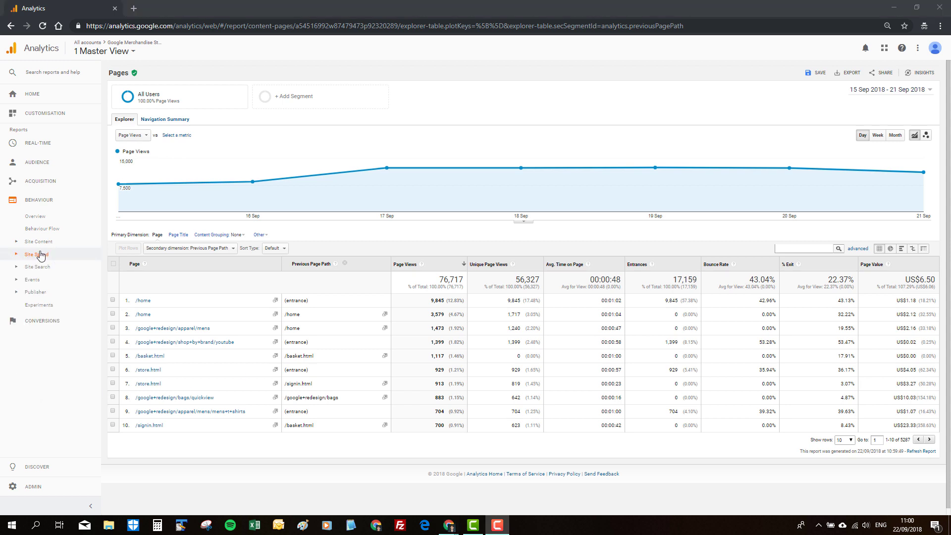
View the Site Speed Overview report to review average page load times by browser.
click(17, 257)
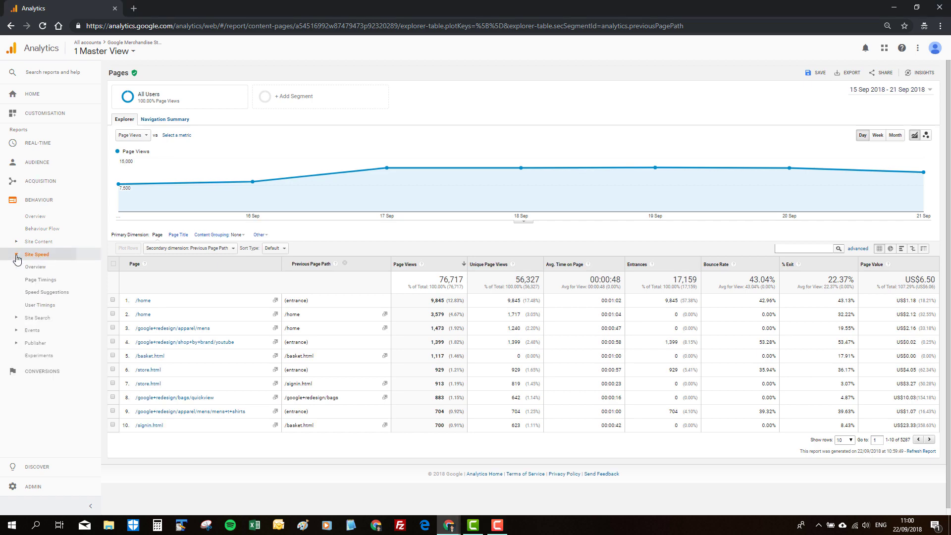
click(35, 267)
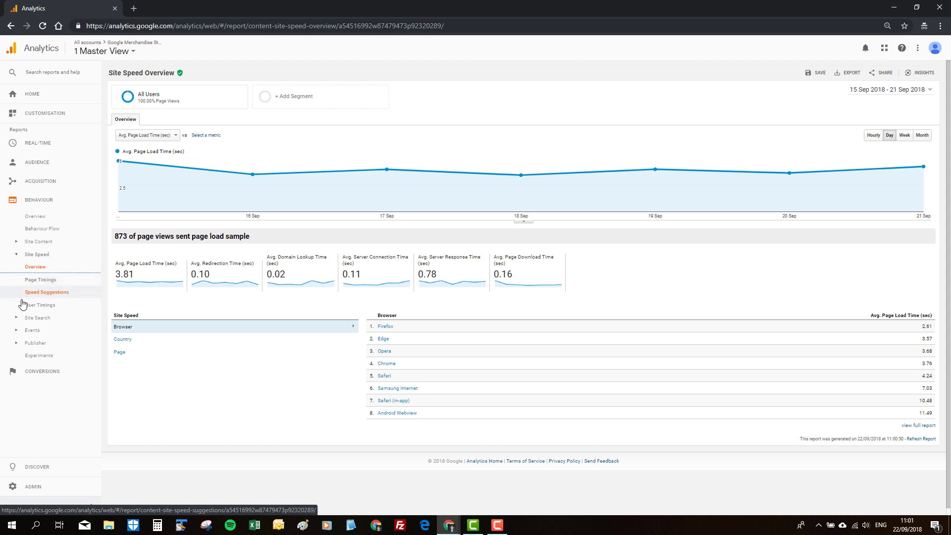
click(16, 257)
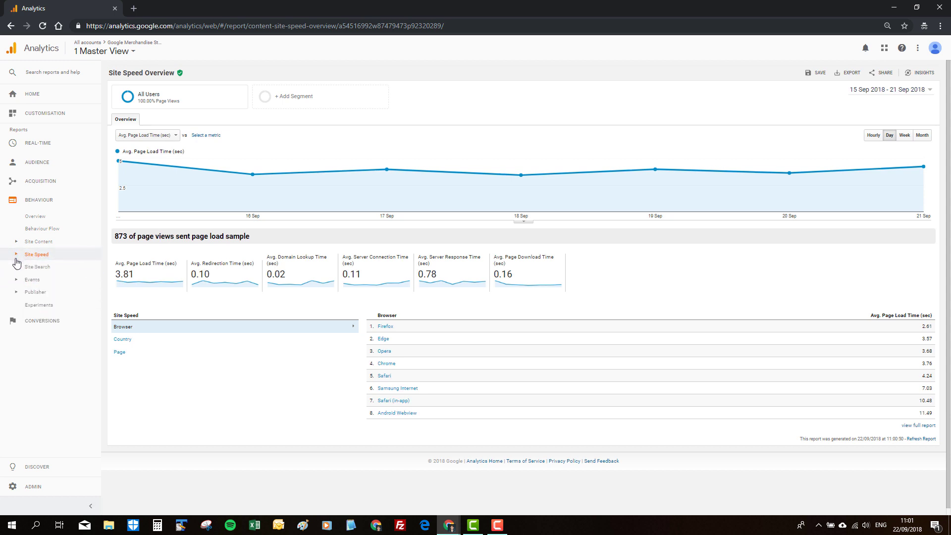
View the Search Terms report under Site Search to see what visitors searched for.
click(17, 268)
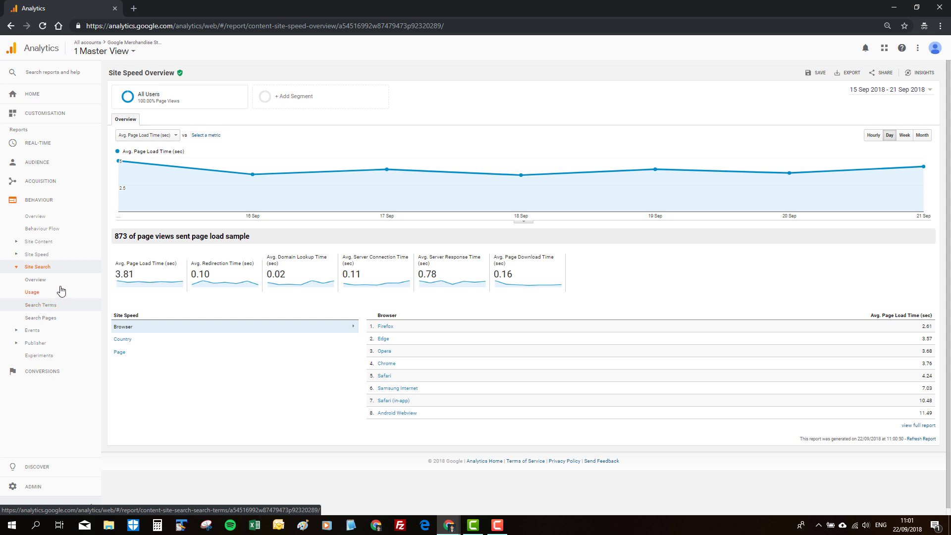
click(40, 308)
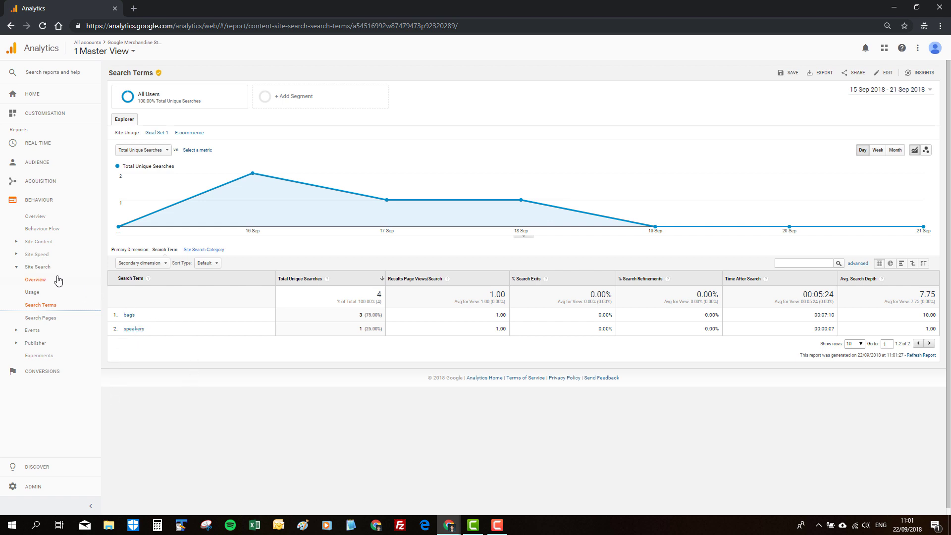
click(15, 268)
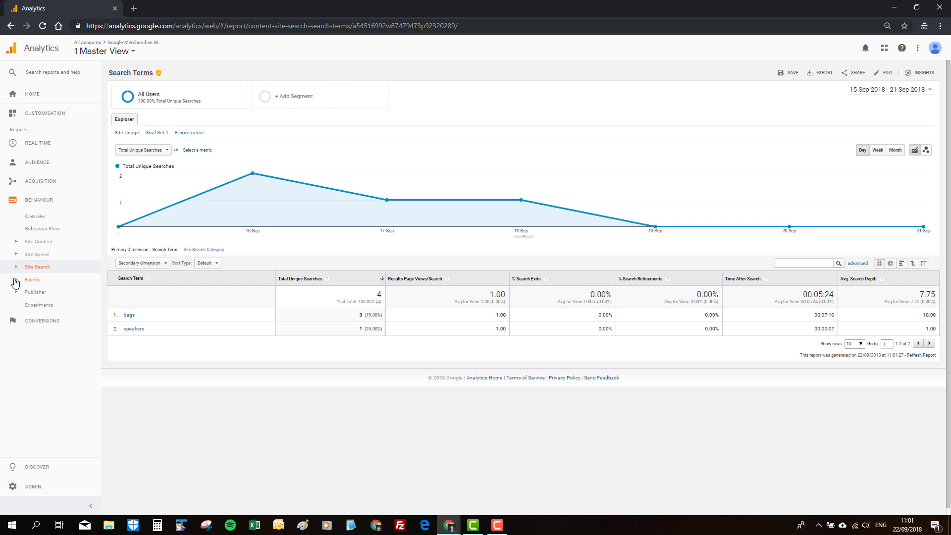
Open the Events Overview report within the Behaviour section to review the event categories.
click(18, 285)
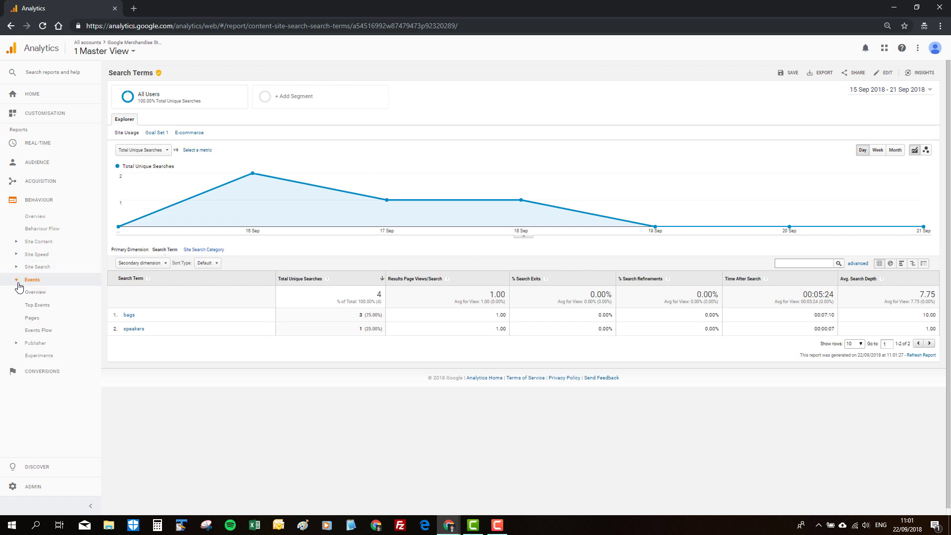
click(33, 293)
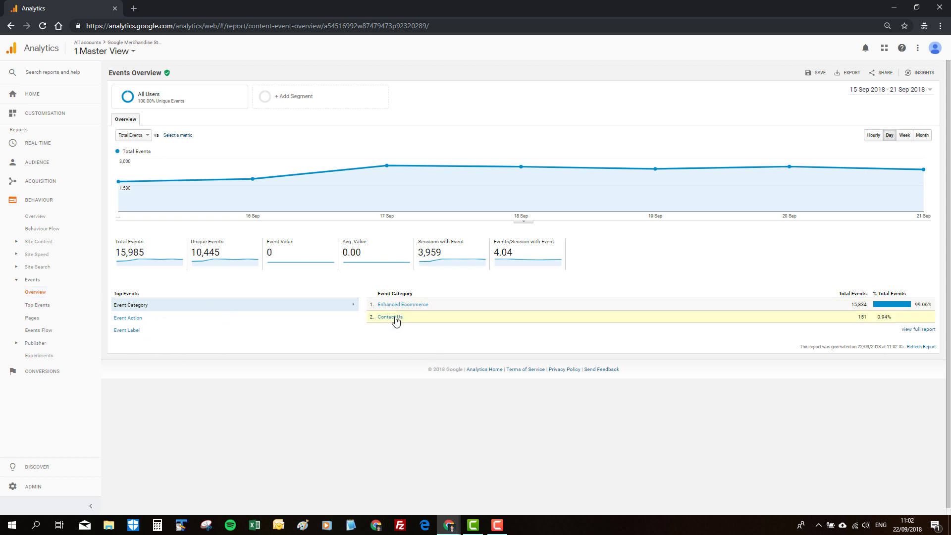
Break the top events down by Event Action and by Event Label, and collapse the Events report group.
click(132, 320)
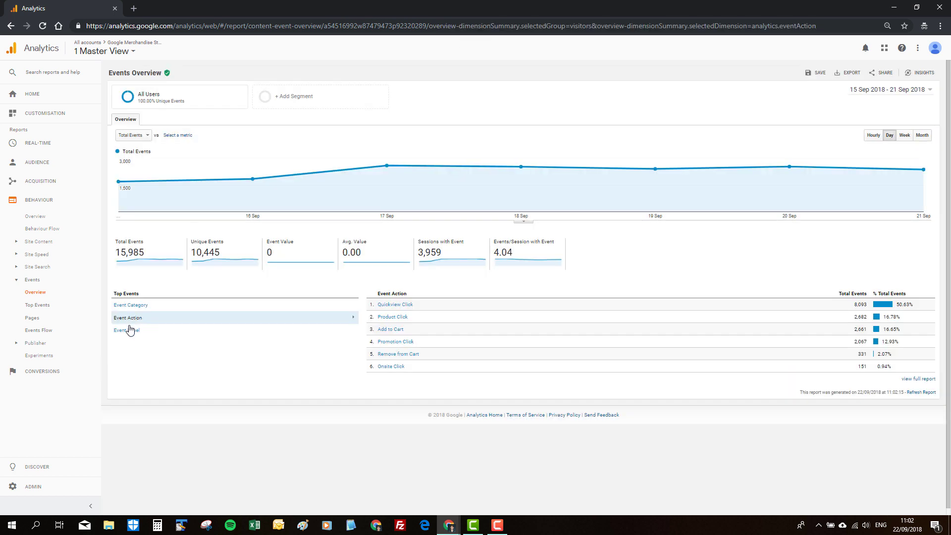
click(127, 331)
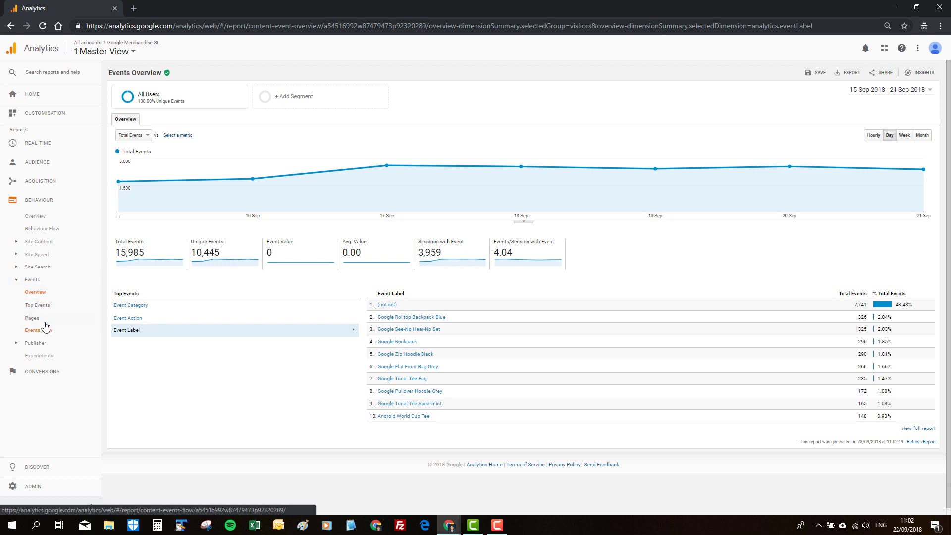
click(17, 281)
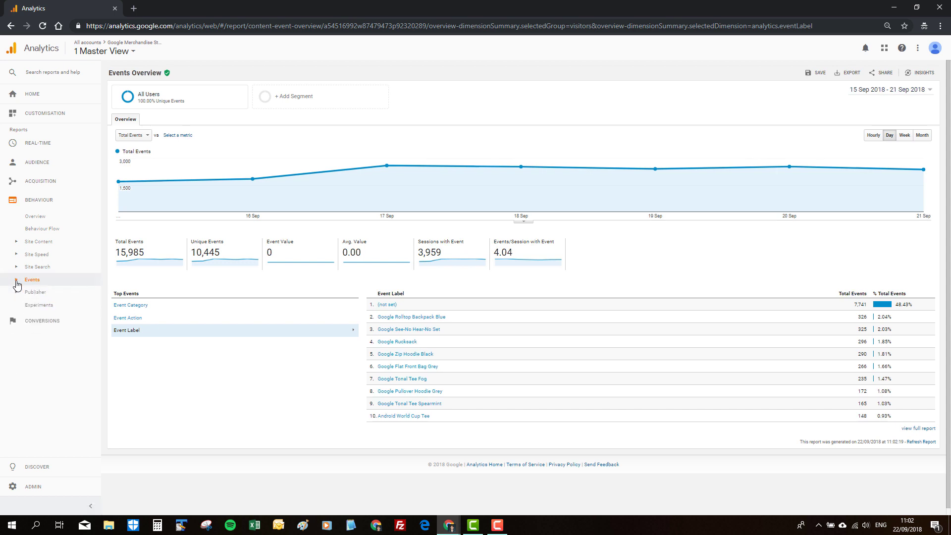
View the Experiments report and the Publisher Overview report in the Behaviour section.
click(46, 309)
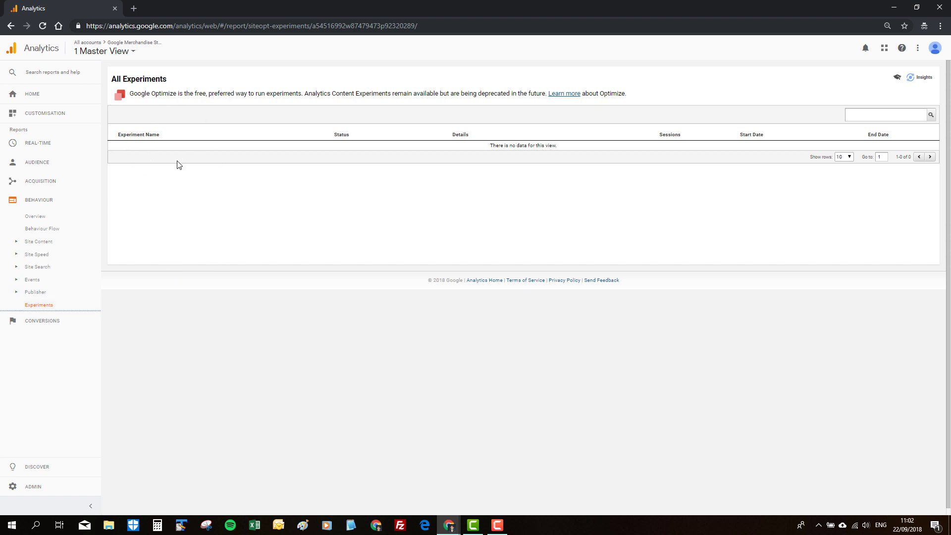
click(16, 296)
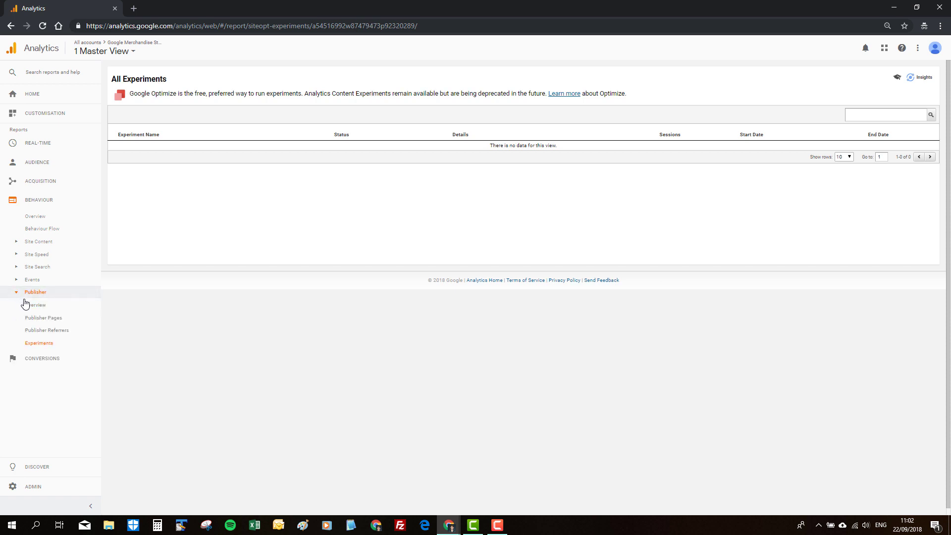
click(34, 308)
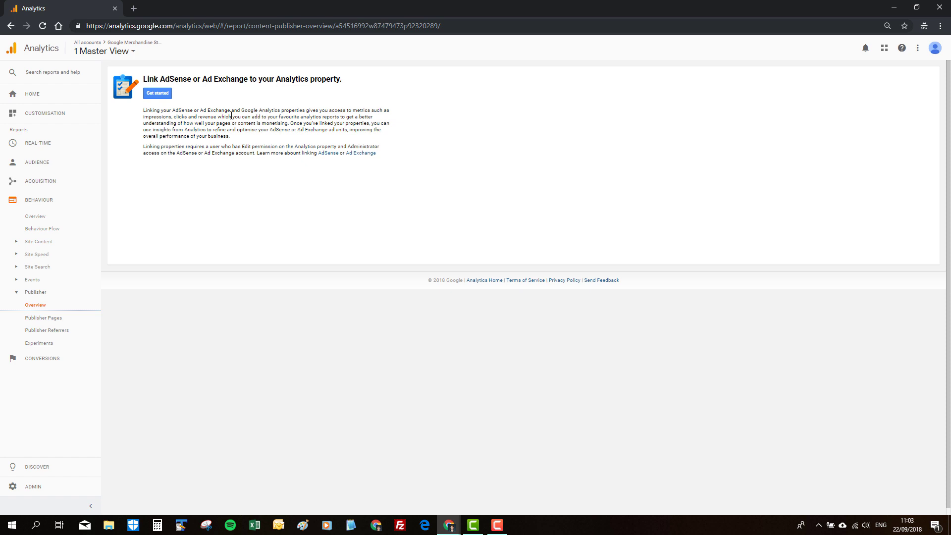
Collapse the Publisher report group and return to the Behaviour Overview report.
click(16, 294)
click(35, 216)
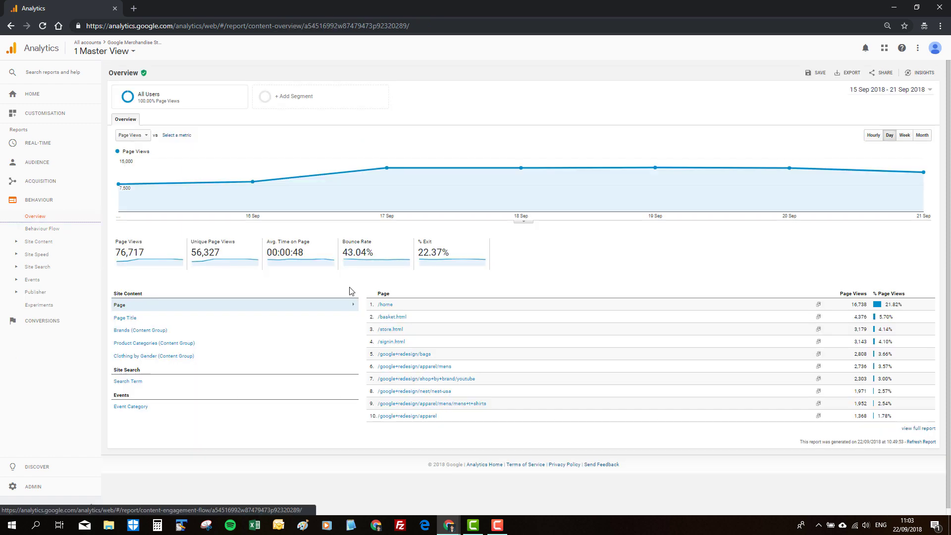